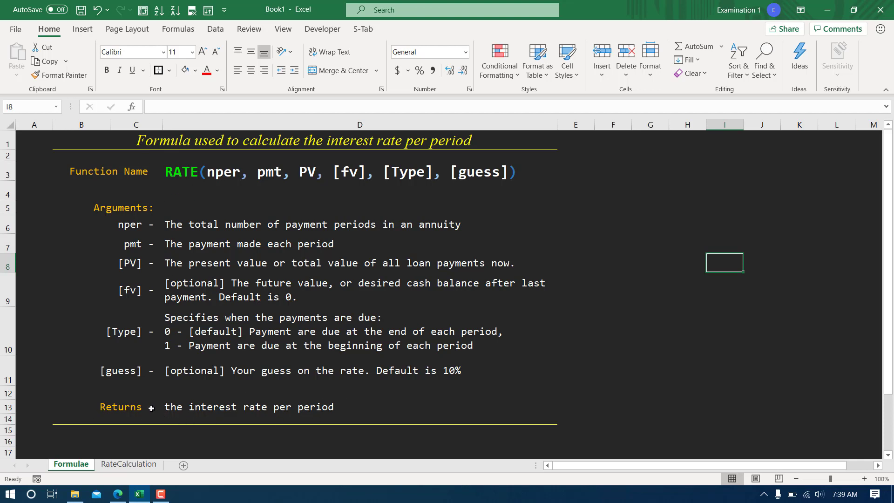
Switch to the RateCalculation sheet with the home loan parameters table.
{"action": "left_click", "coordinate": [130, 465]}
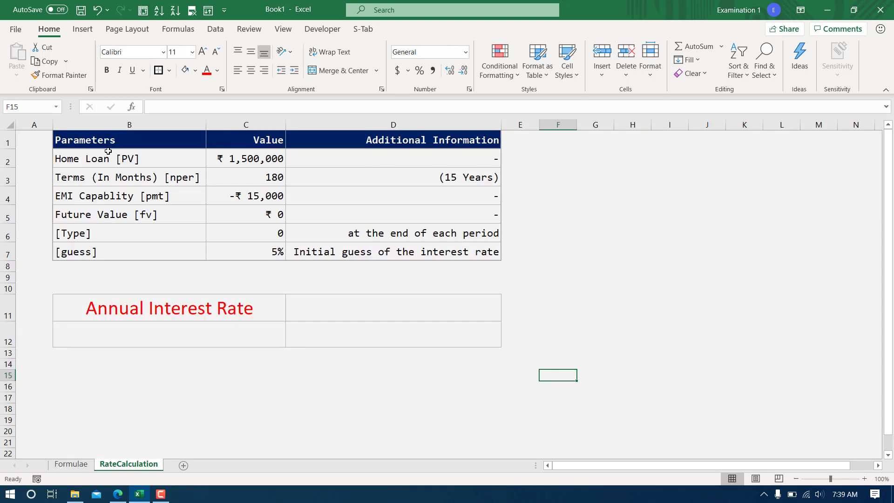
{"action": "left_click", "coordinate": [248, 159]}
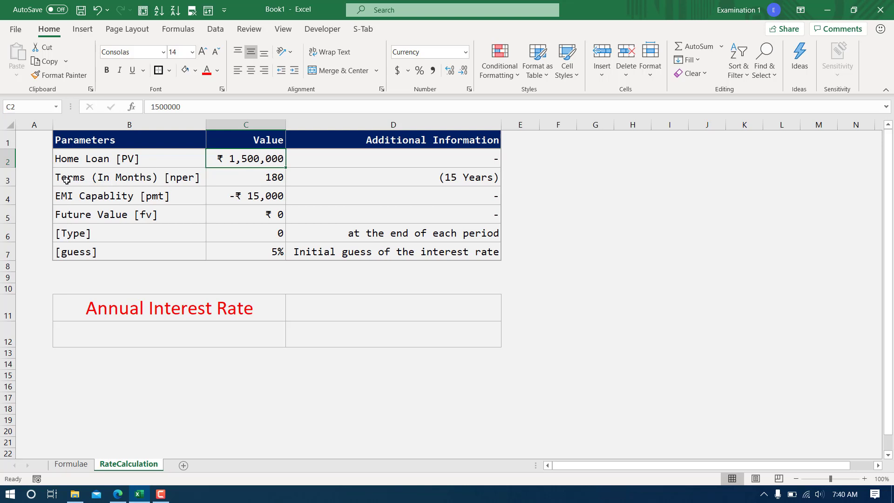
{"action": "left_click", "coordinate": [263, 181]}
{"action": "left_click", "coordinate": [403, 182]}
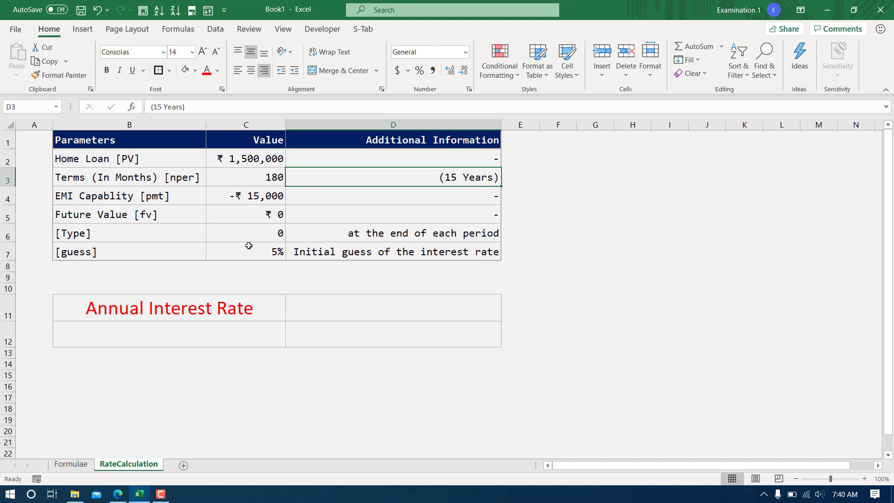
{"action": "left_click", "coordinate": [253, 158]}
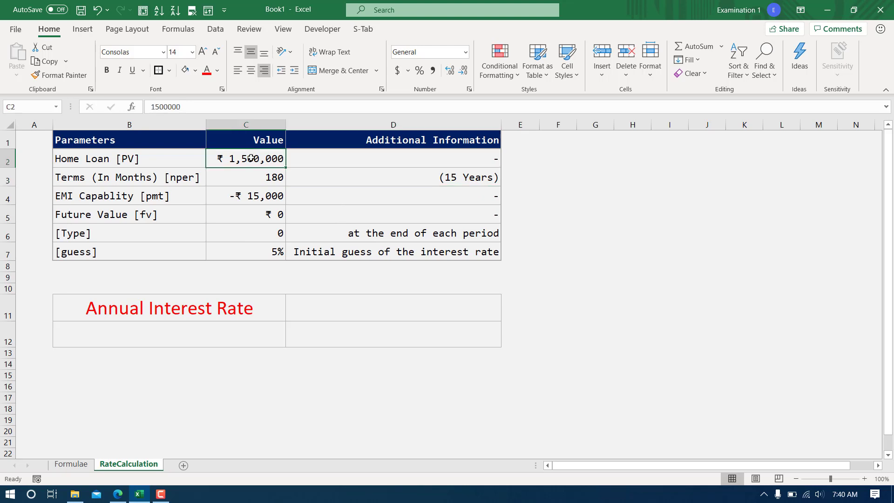
{"action": "left_click", "coordinate": [245, 196]}
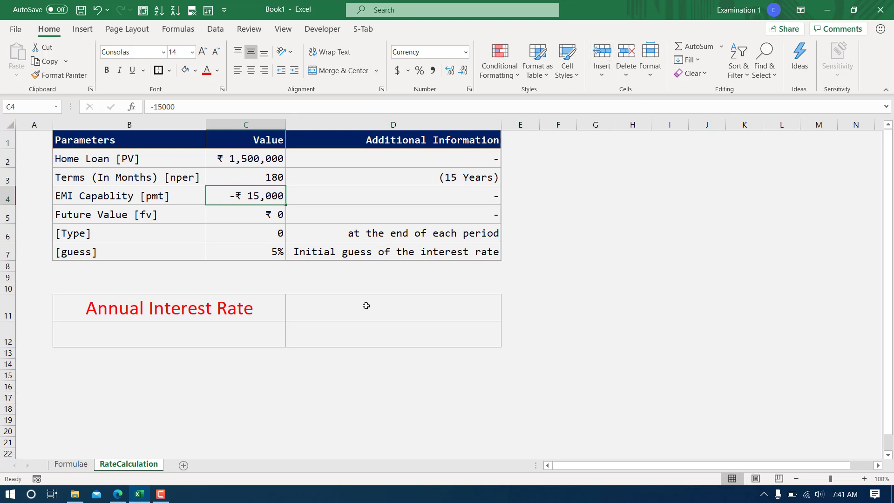
Start a RATE formula in D11 using C3, C4 and C2 as nper, pmt and pv.
{"action": "left_click", "coordinate": [420, 304]}
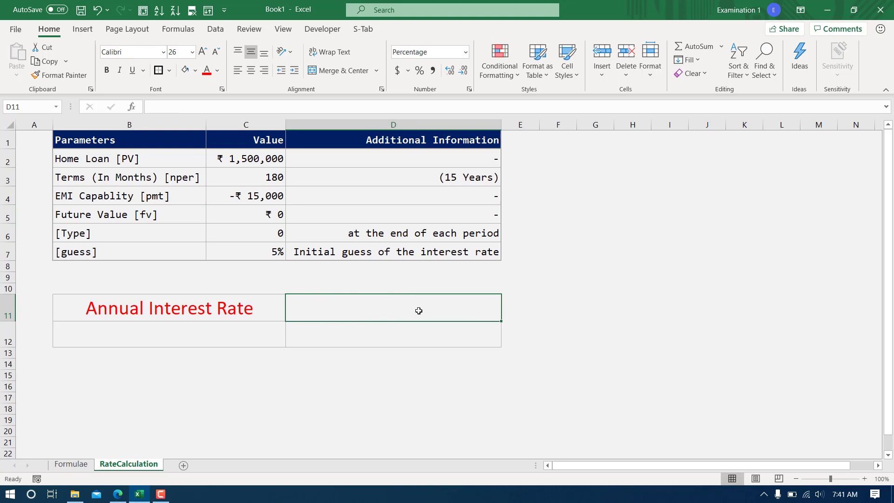
{"action": "type", "text": "=rate"}
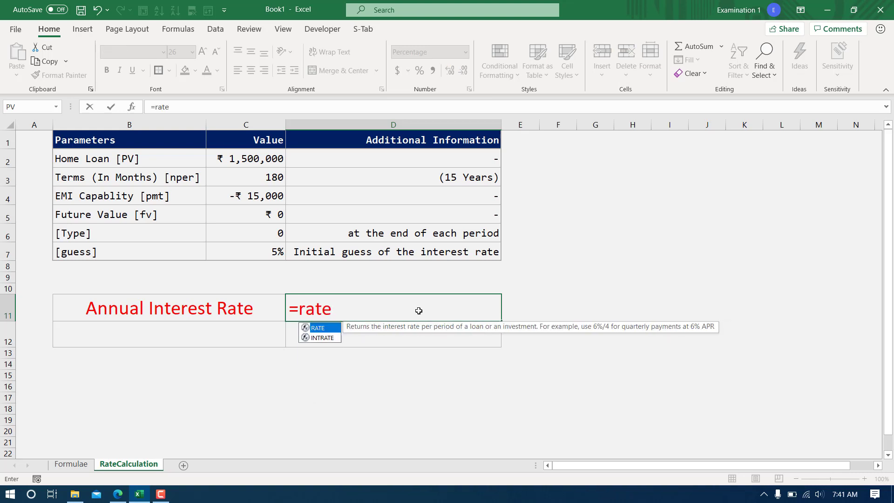
{"action": "key", "text": "Tab"}
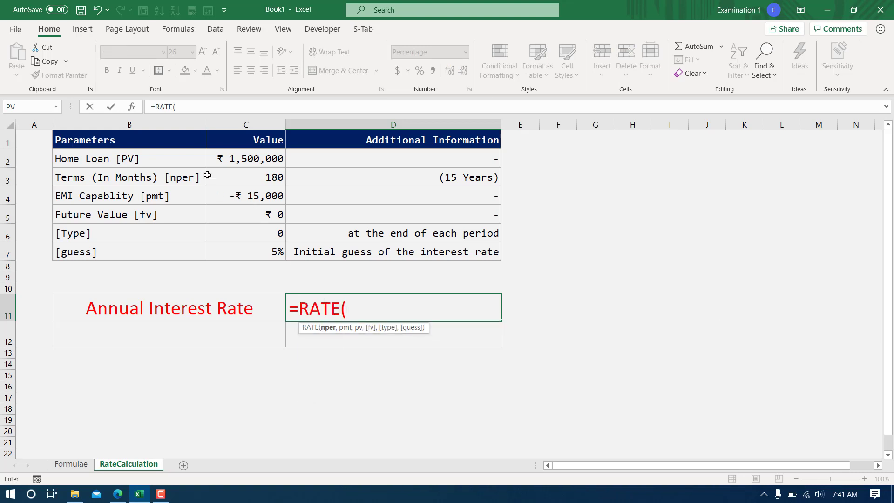
{"action": "left_click", "coordinate": [251, 175]}
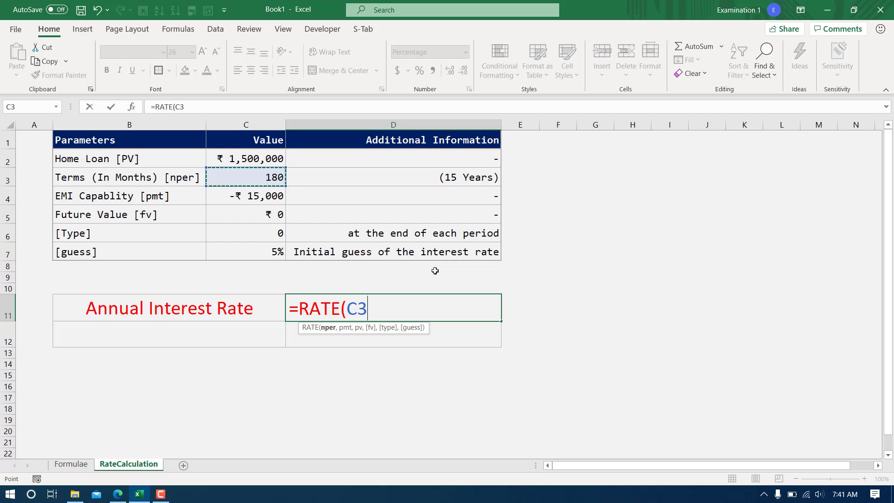
{"action": "type", "text": ","}
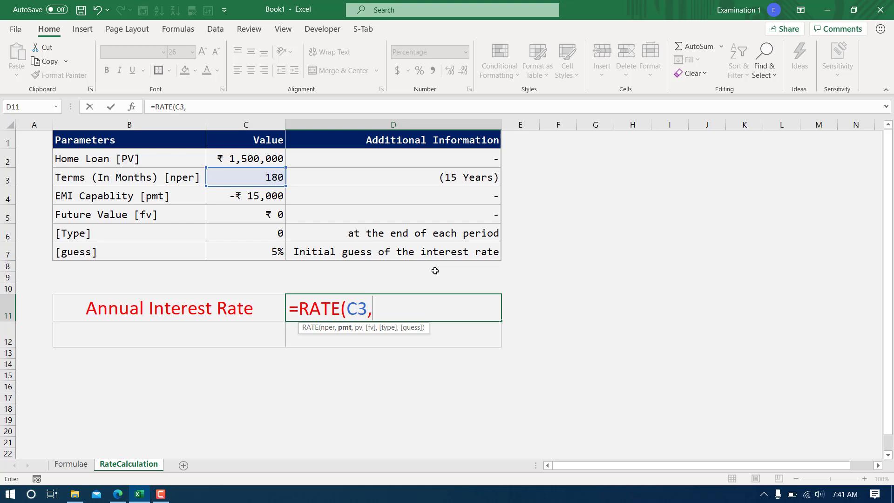
{"action": "left_click", "coordinate": [233, 197]}
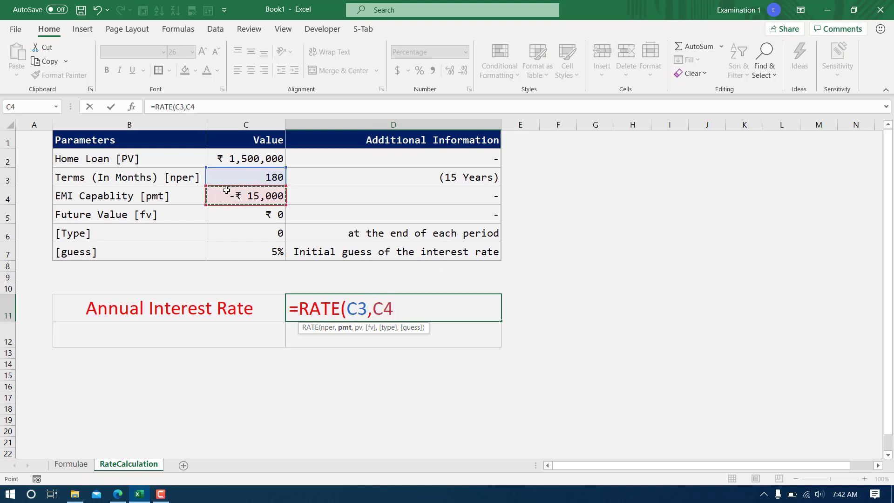
{"action": "type", "text": ","}
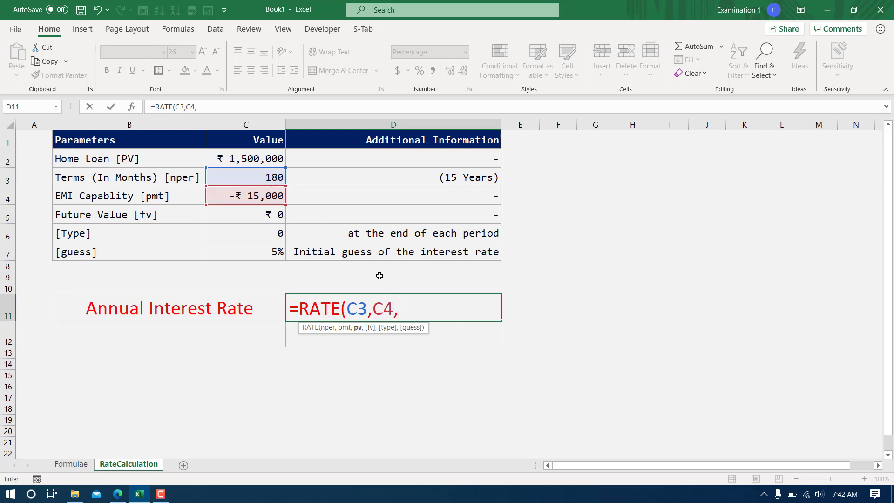
{"action": "left_click", "coordinate": [273, 155]}
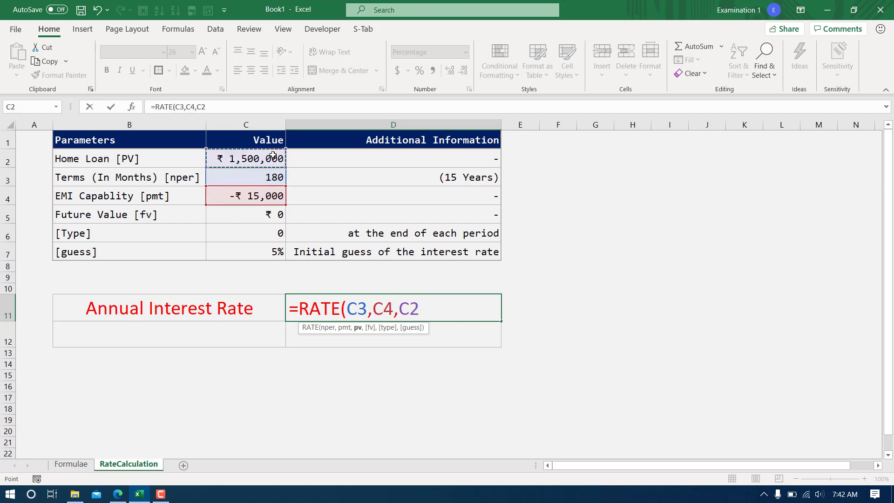
{"action": "type", "text": ","}
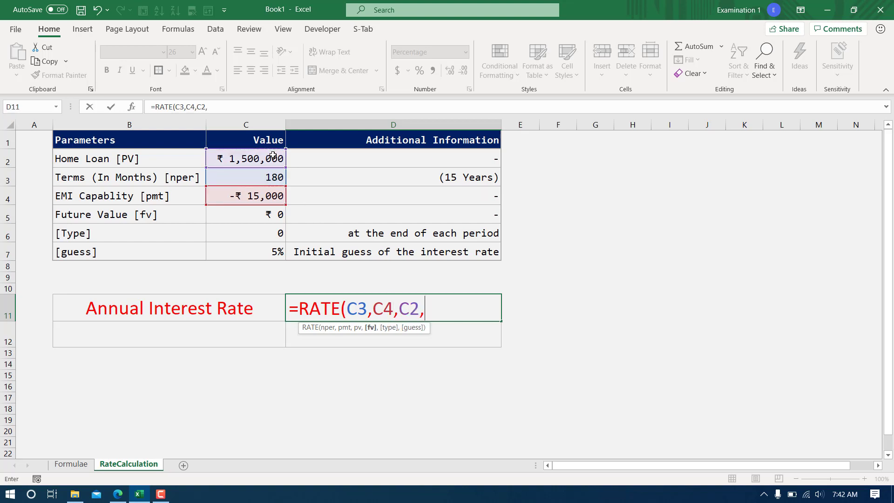
Complete it with C5, C6 and C7 as fv, type and guess, giving 0.73%.
{"action": "left_click", "coordinate": [263, 218]}
{"action": "type", "text": ","}
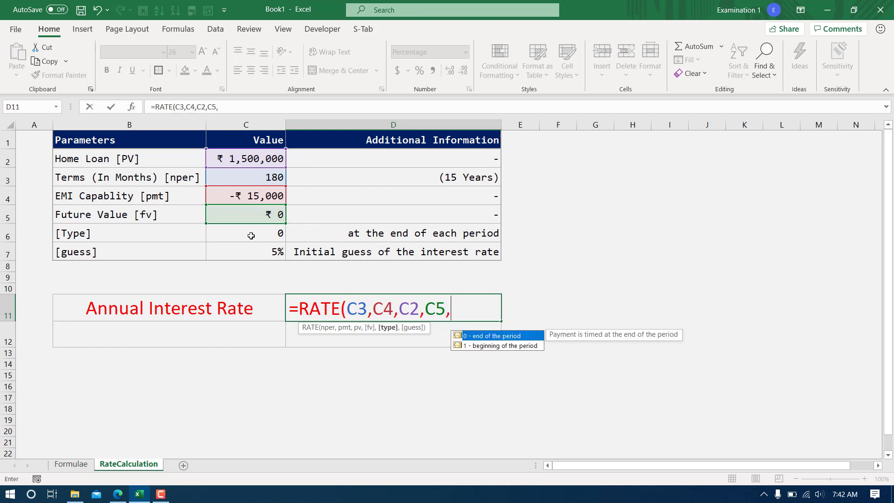
{"action": "left_click", "coordinate": [251, 236]}
{"action": "type", "text": ","}
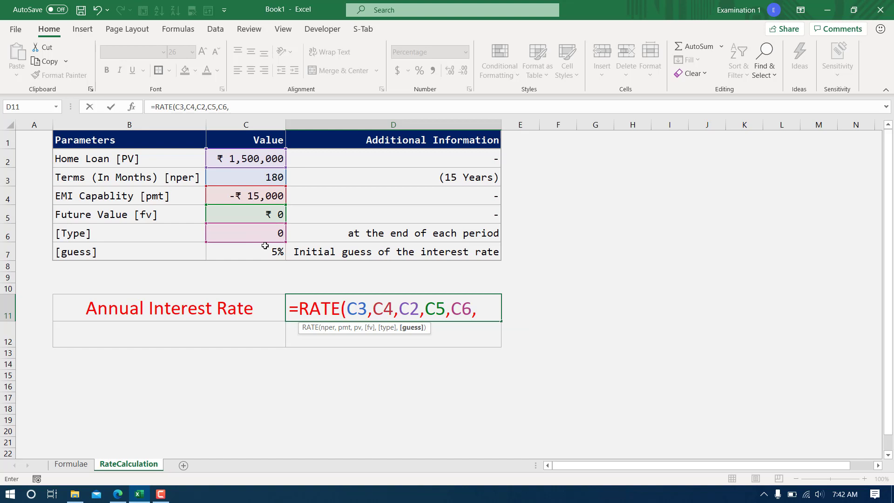
{"action": "left_click", "coordinate": [270, 255]}
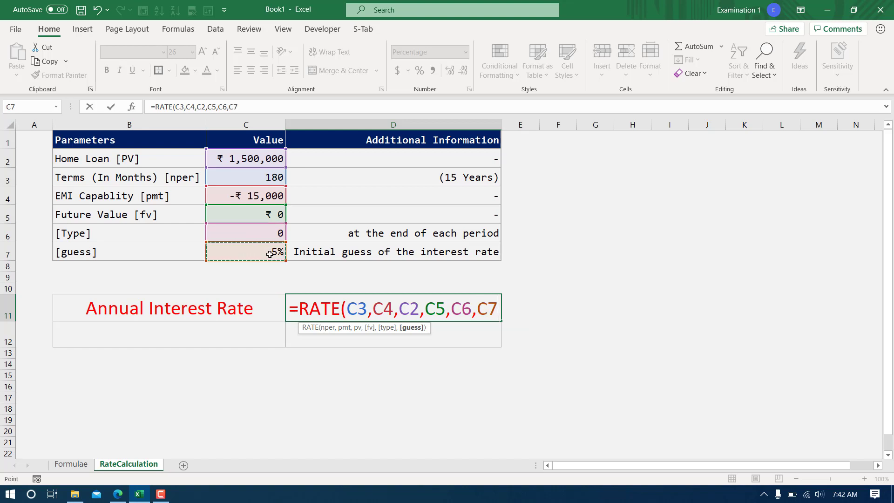
{"action": "type", "text": ")"}
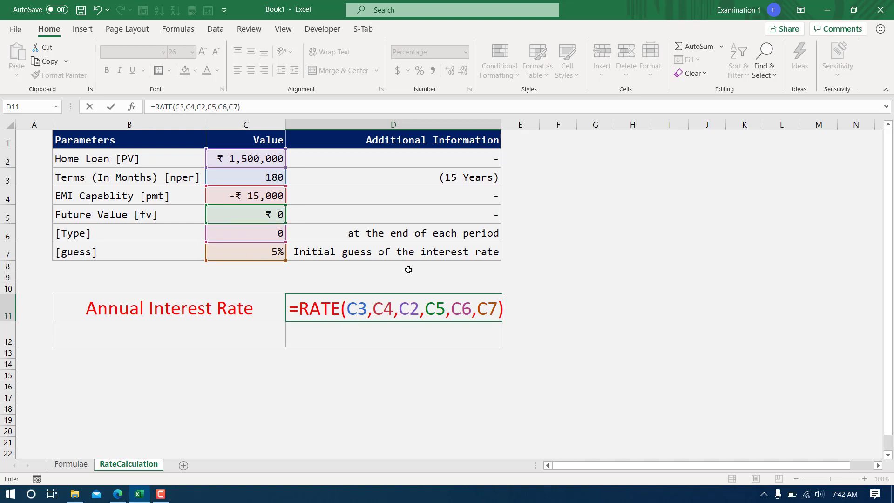
{"action": "key", "text": "Return"}
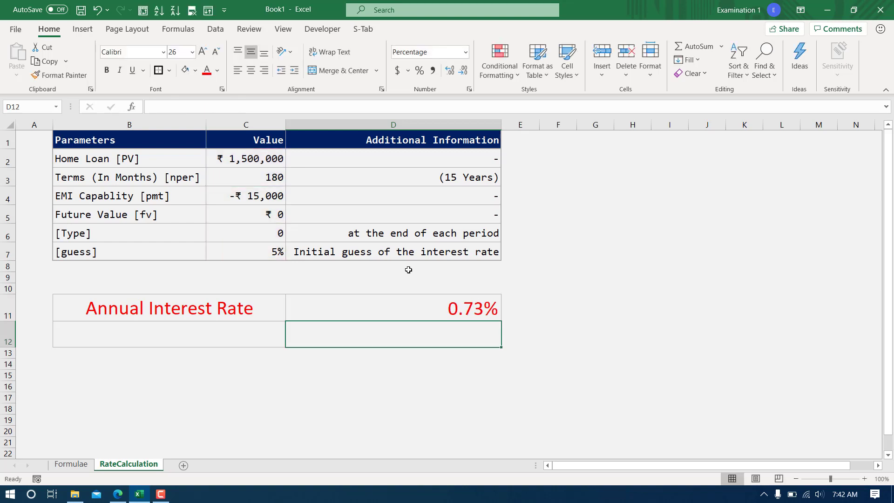
Append *12 to the D11 RATE formula so the annual rate shows 8.76%.
{"action": "left_click", "coordinate": [439, 307]}
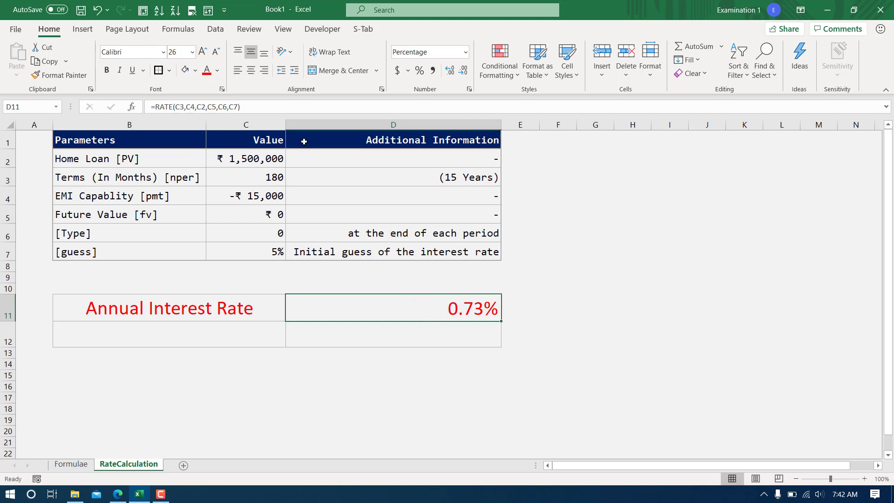
{"action": "left_click", "coordinate": [262, 107]}
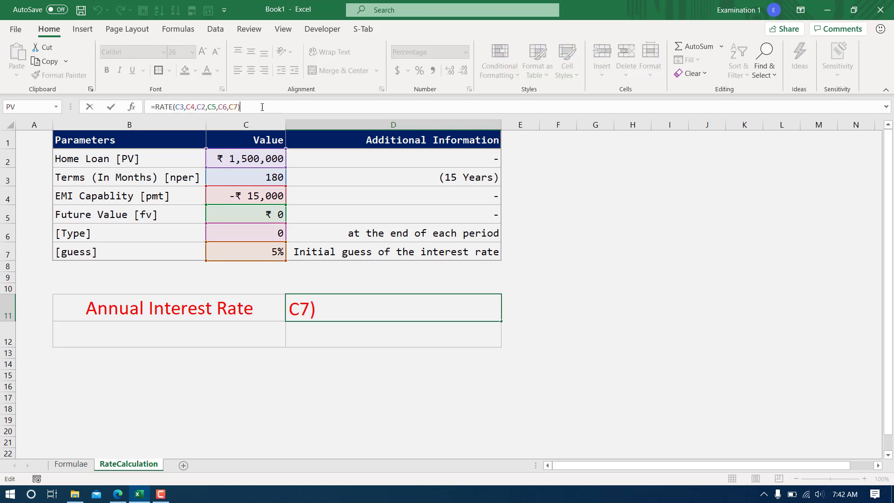
{"action": "type", "text": "*12"}
{"action": "key", "text": "Return"}
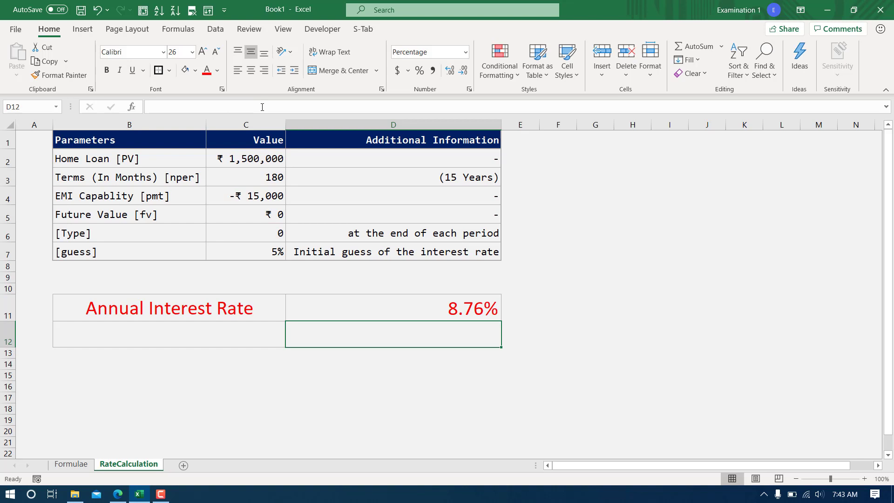
{"action": "left_click", "coordinate": [399, 308]}
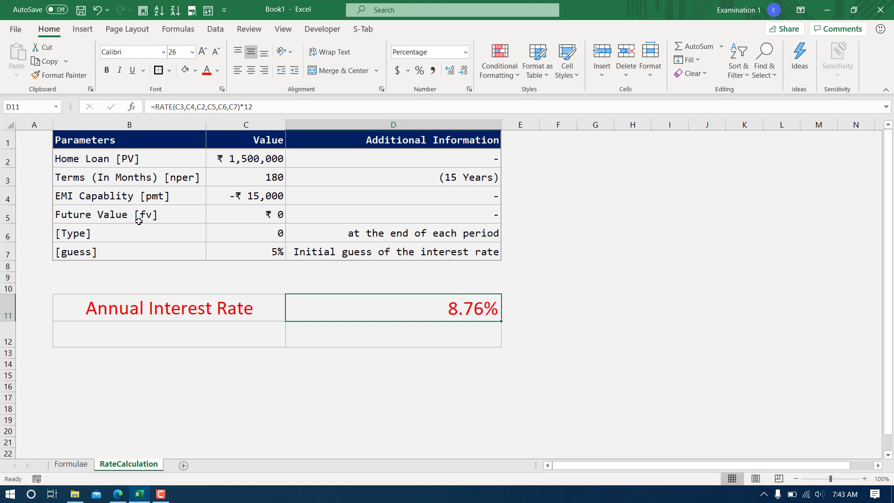
{"action": "double_click", "coordinate": [397, 308]}
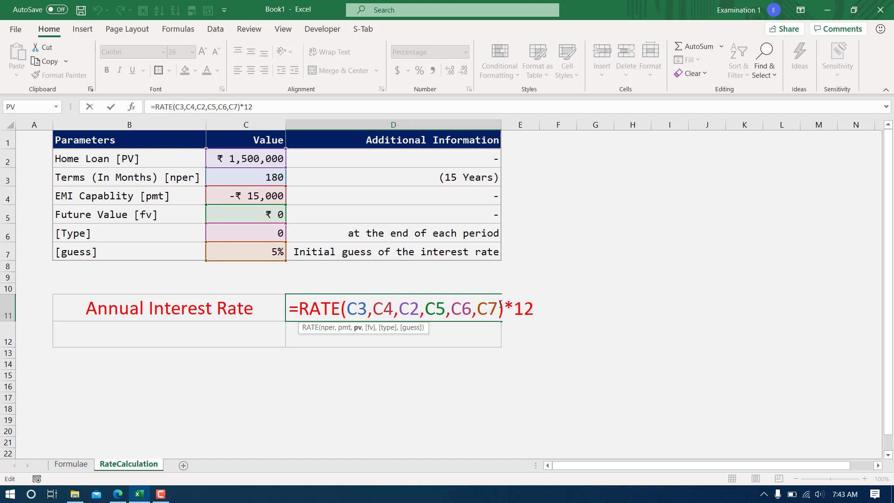
{"action": "left_click_drag", "start_coordinate": [501, 308], "coordinate": [421, 313]}
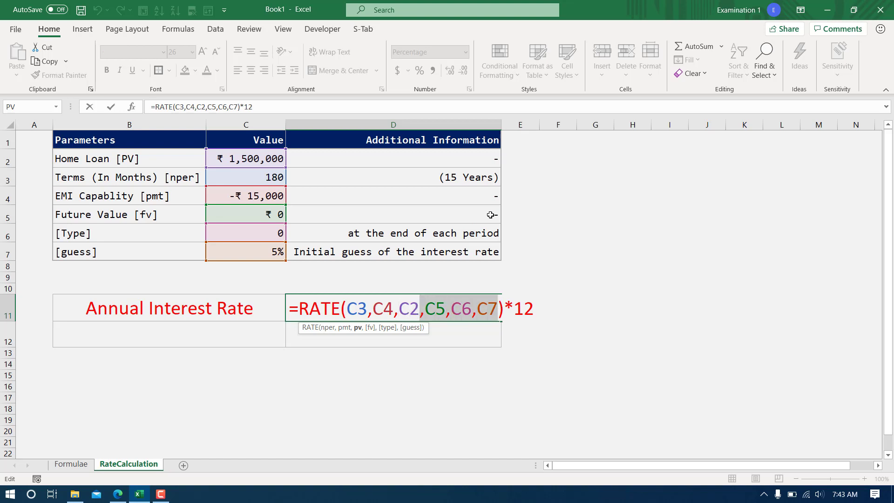
{"action": "key", "text": "Delete"}
{"action": "key", "text": "Return"}
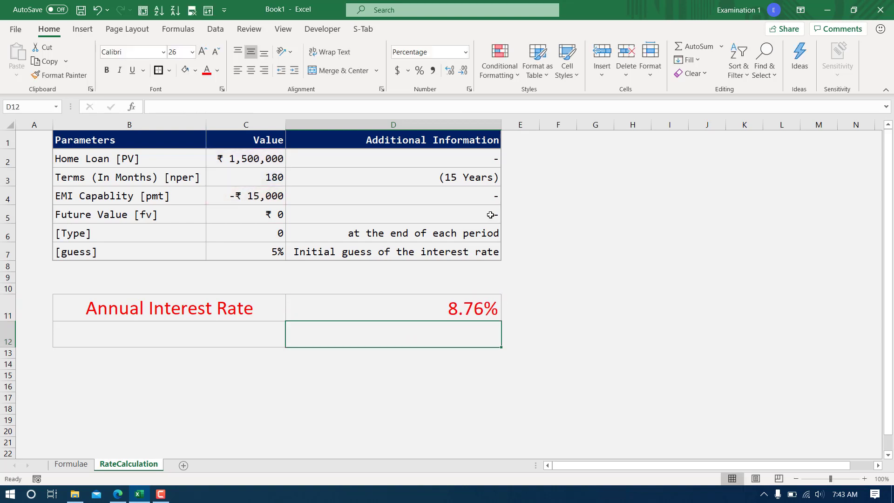
{"action": "left_click", "coordinate": [366, 305]}
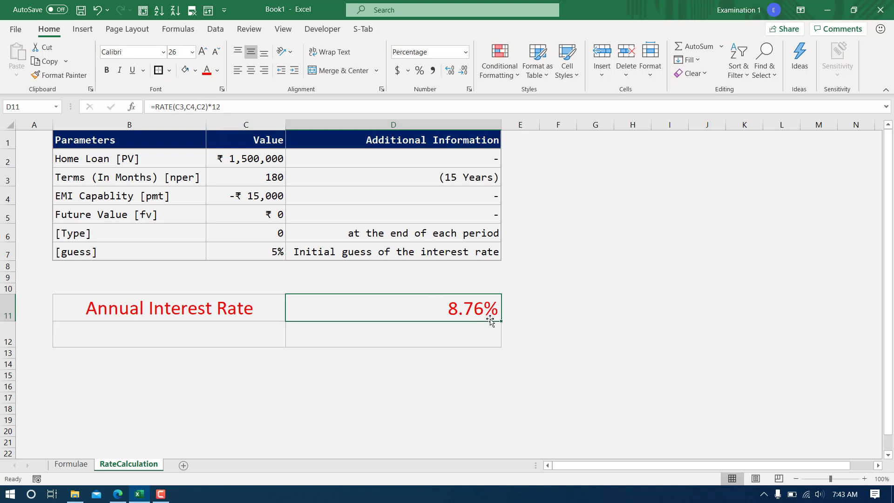
{"action": "key", "text": "ctrl+z"}
Change the guess in C7 to 2%, leaving the annual rate at 8.76%.
{"action": "left_click", "coordinate": [266, 248]}
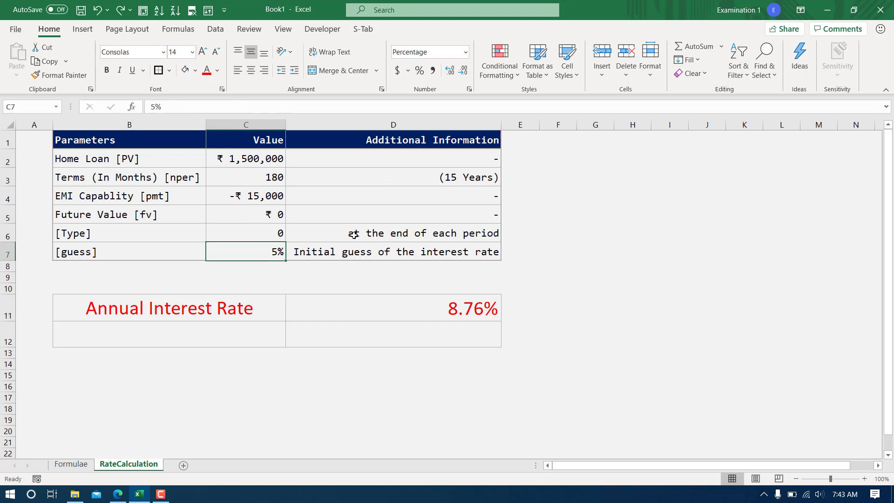
{"action": "type", "text": "2"}
{"action": "key", "text": "Return"}
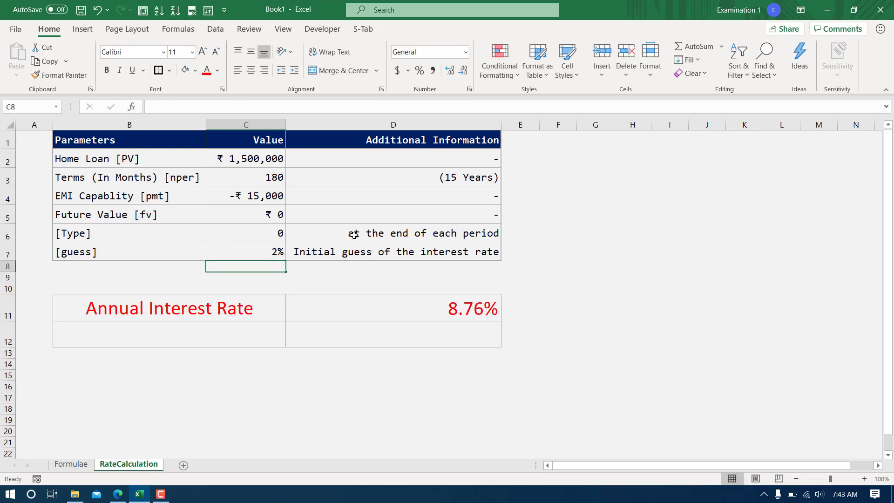
{"action": "left_click", "coordinate": [261, 254]}
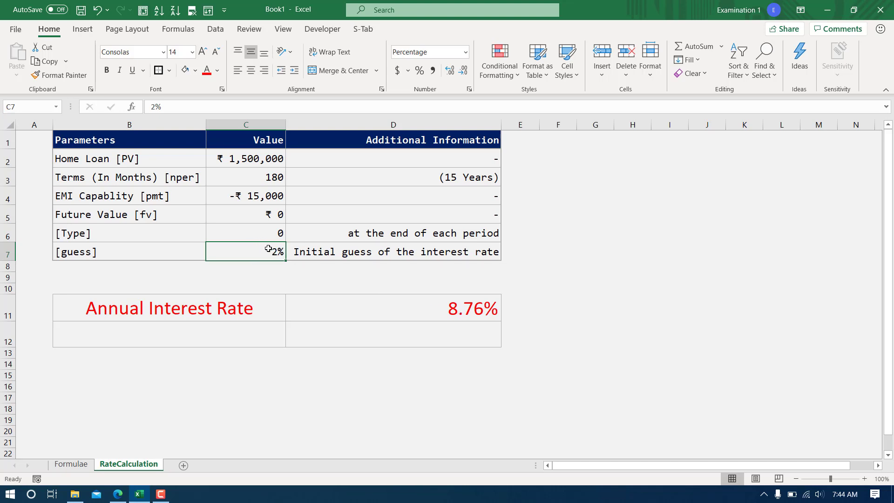
{"action": "left_click", "coordinate": [606, 289]}
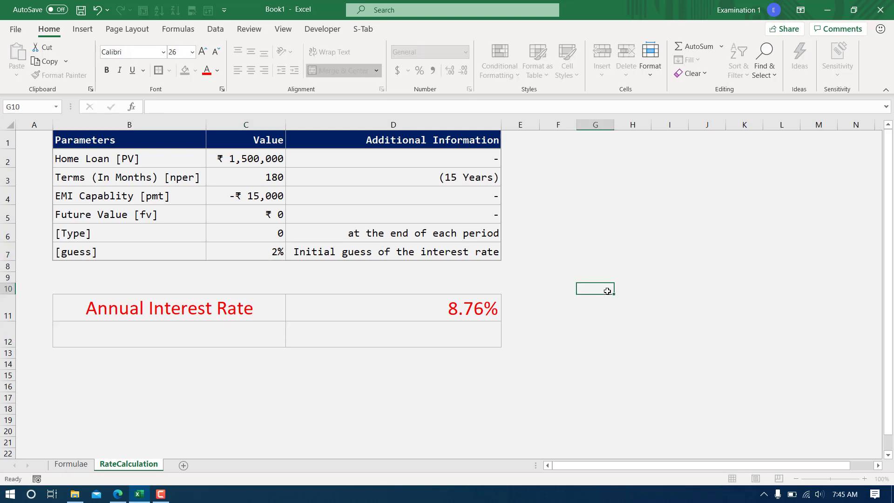